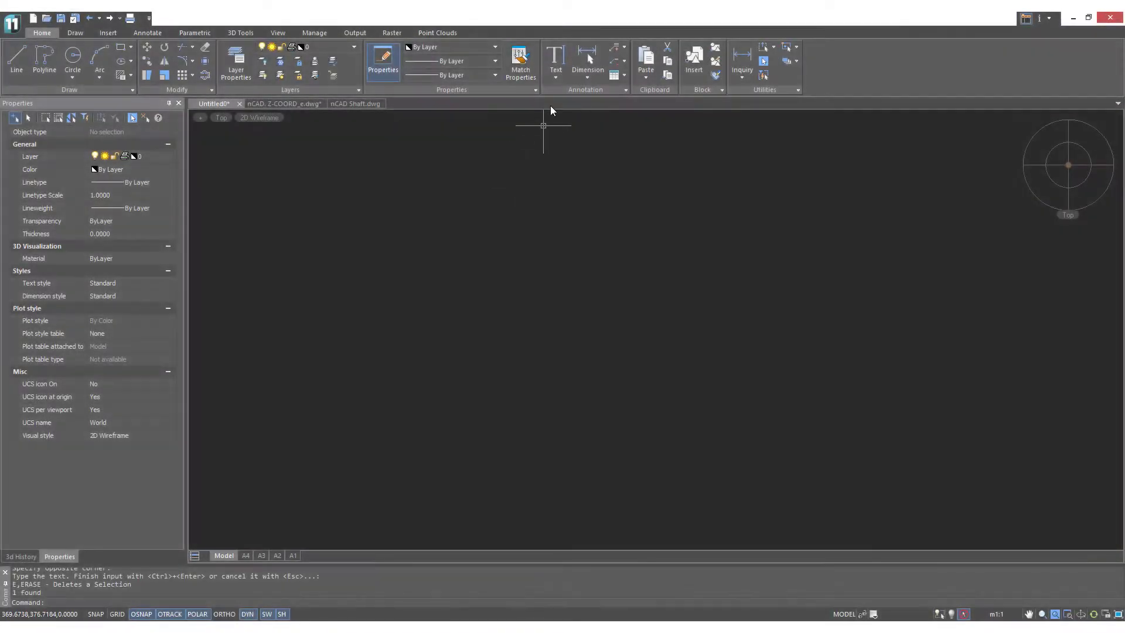
Expand the Annotation panel's Text dropdown to show Multiline Text and Singleline Text
{"action": "left_click", "coordinate": [542, 104]}
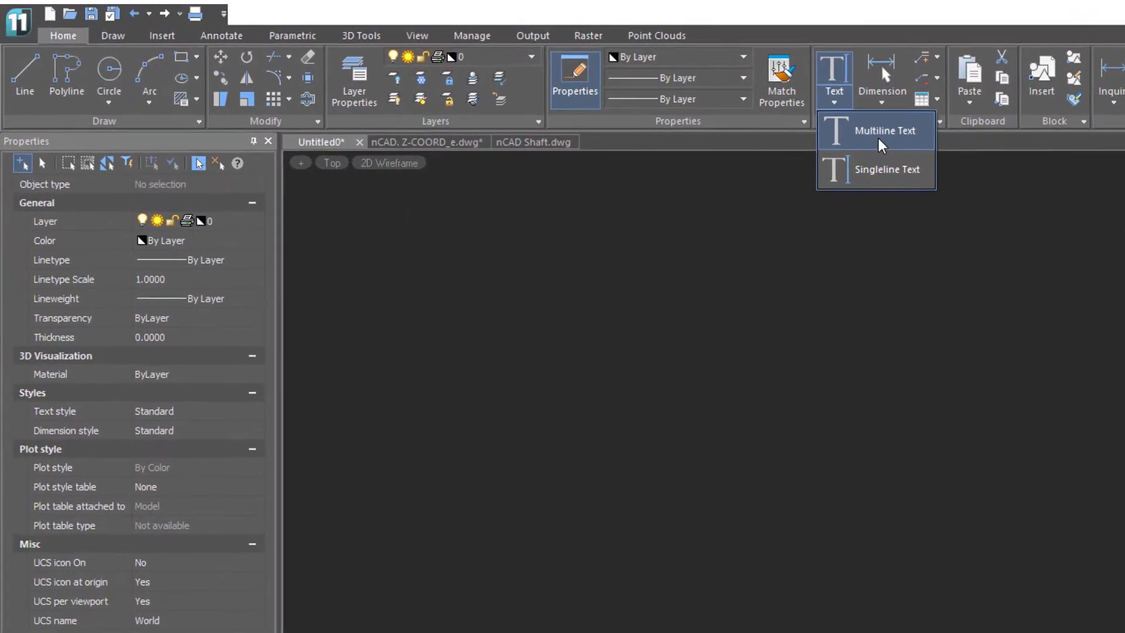
Start a Multiline Text box from the ABC marker to an opposite corner on the right
{"action": "left_click", "coordinate": [821, 132]}
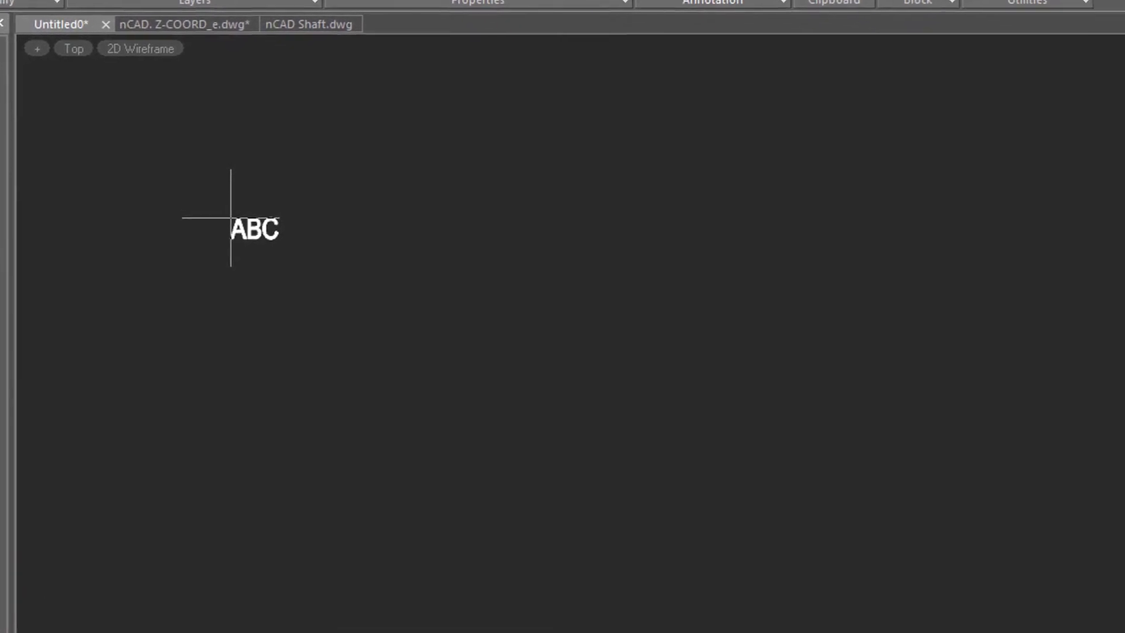
{"action": "left_click", "coordinate": [231, 217]}
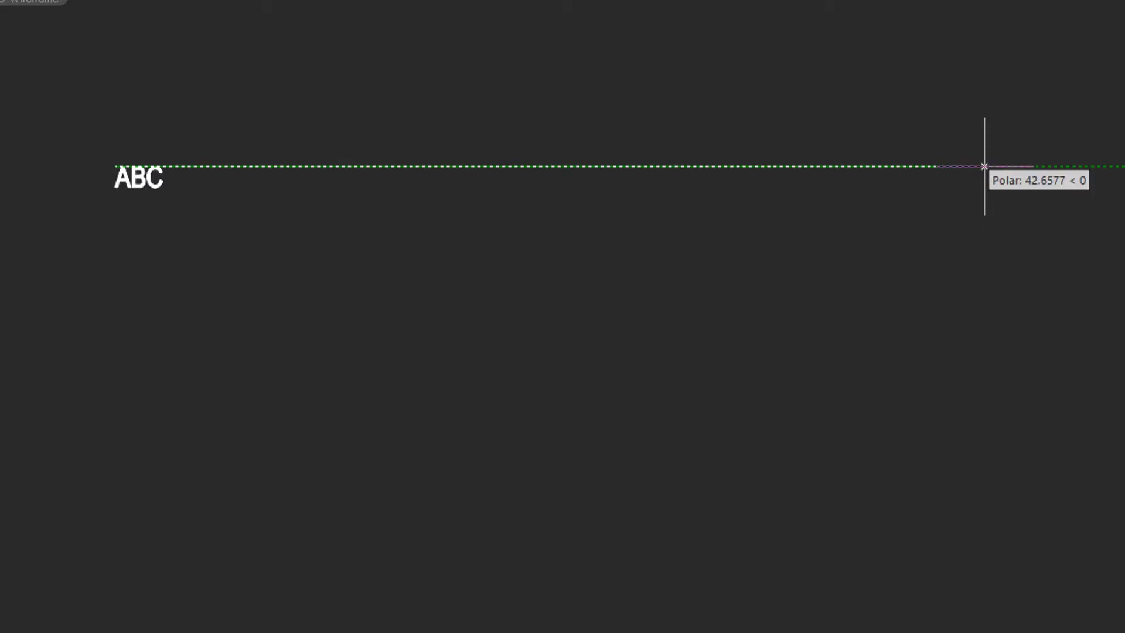
{"action": "left_click", "coordinate": [984, 166]}
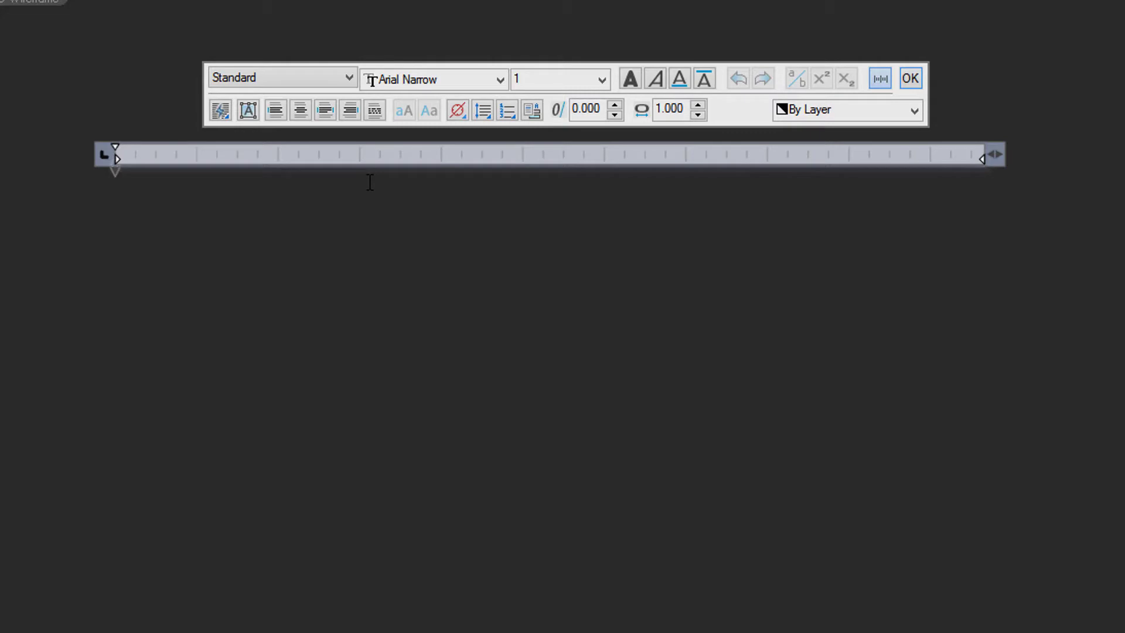
Paste the five numbered wet-tap notes into the box and widen it with the ruler handle
{"action": "key", "text": "ctrl+v"}
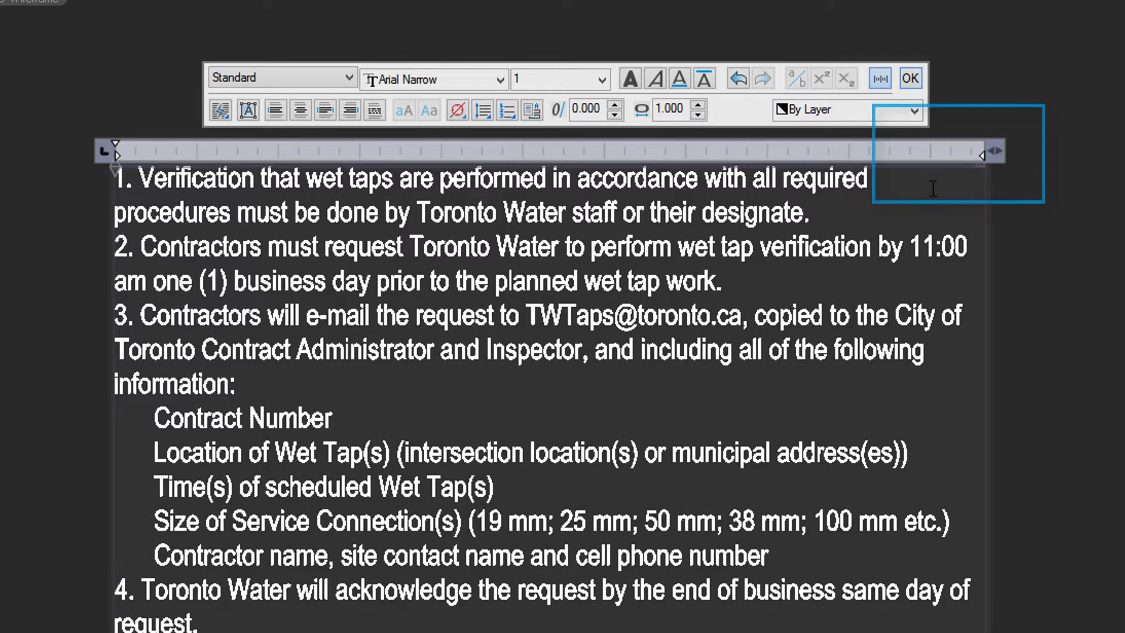
{"action": "left_click_drag", "start_coordinate": [990, 154], "coordinate": [1113, 176]}
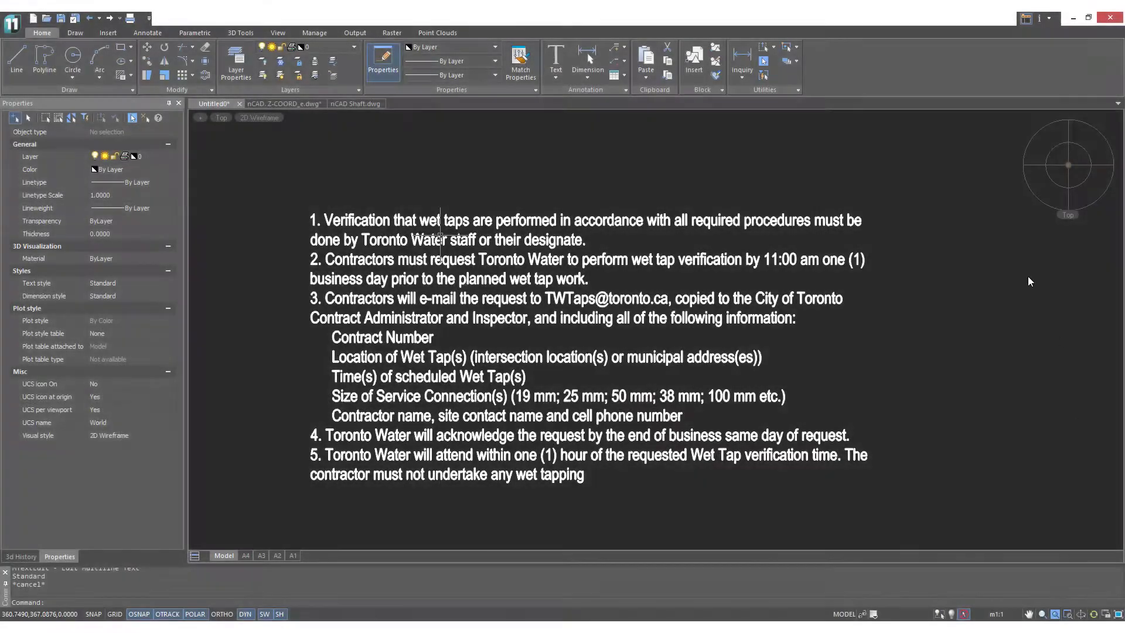
{"action": "double_click", "coordinate": [423, 222]}
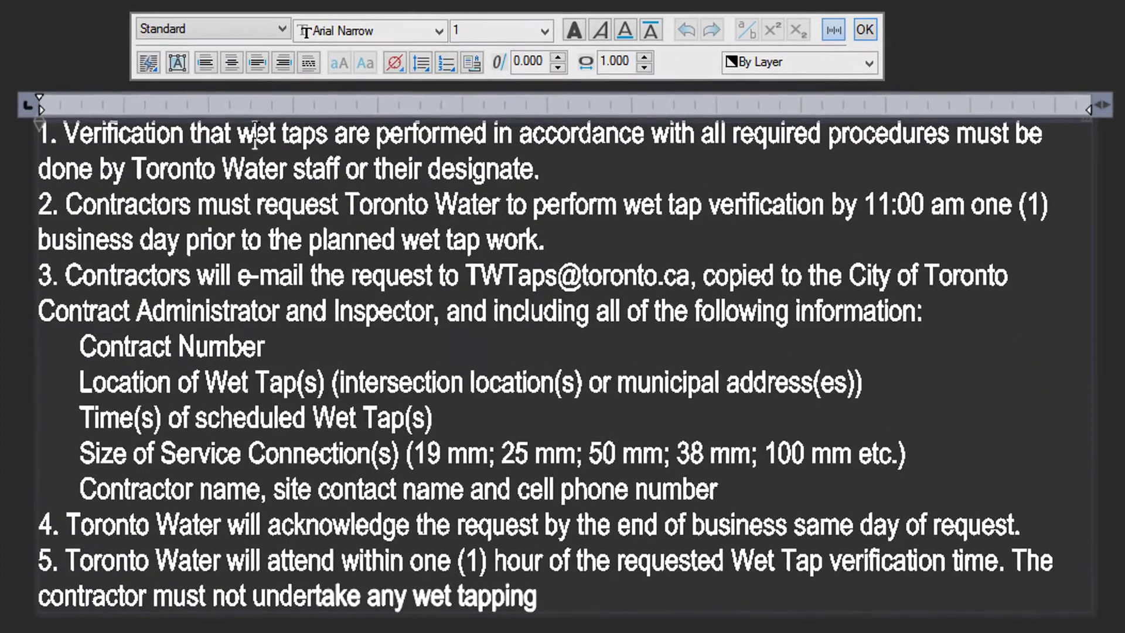
{"action": "double_click", "coordinate": [258, 133]}
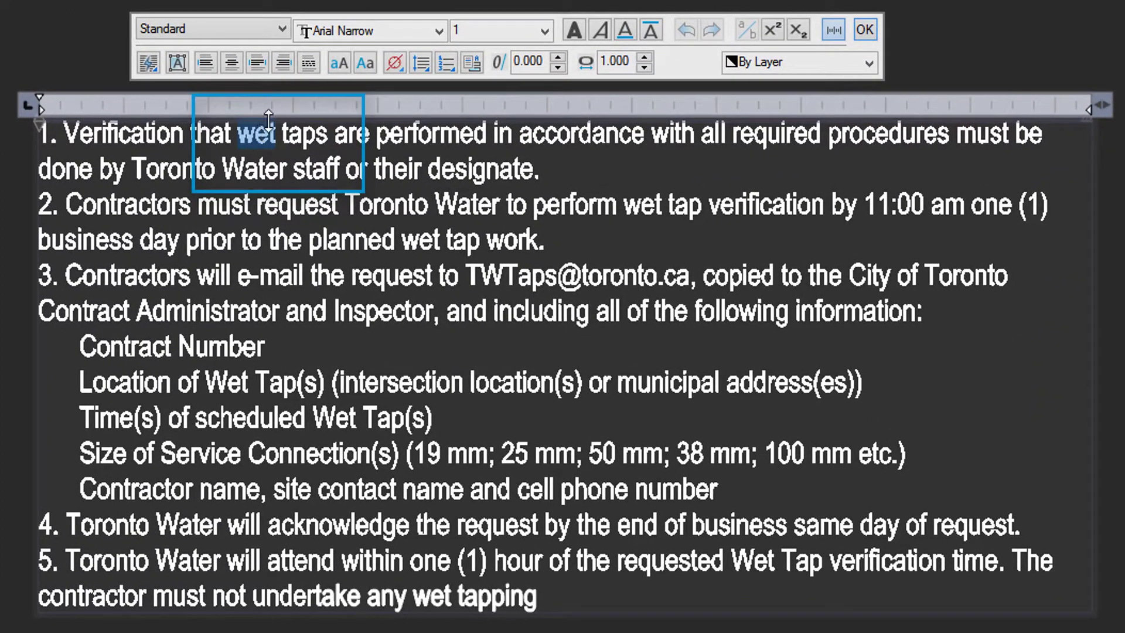
{"action": "type", "text": "dry"}
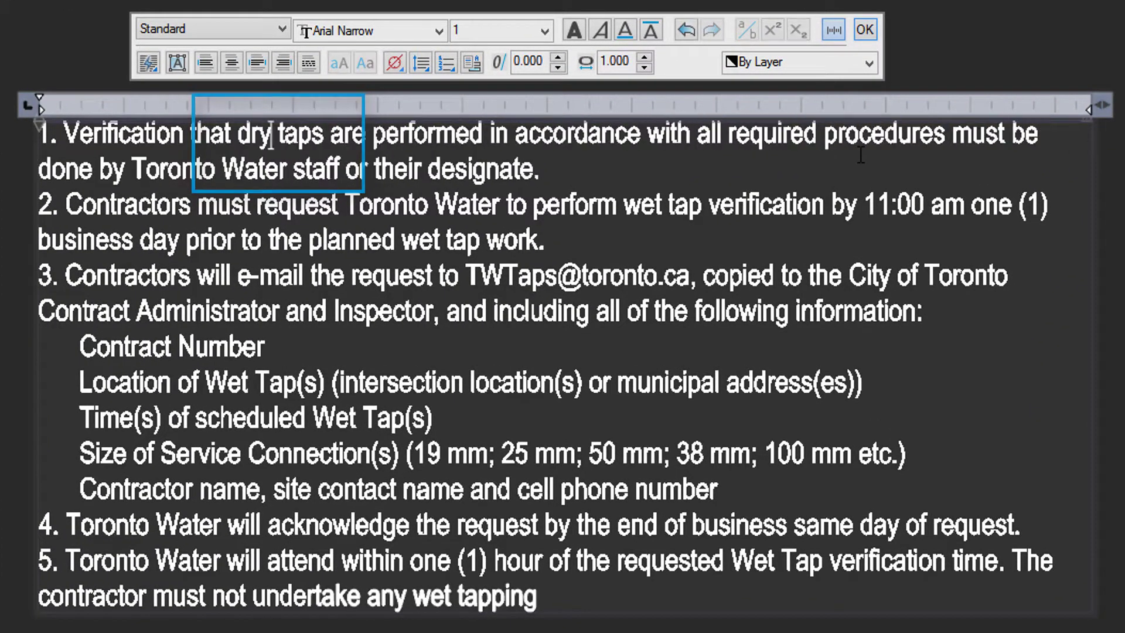
{"action": "triple_click", "coordinate": [855, 146]}
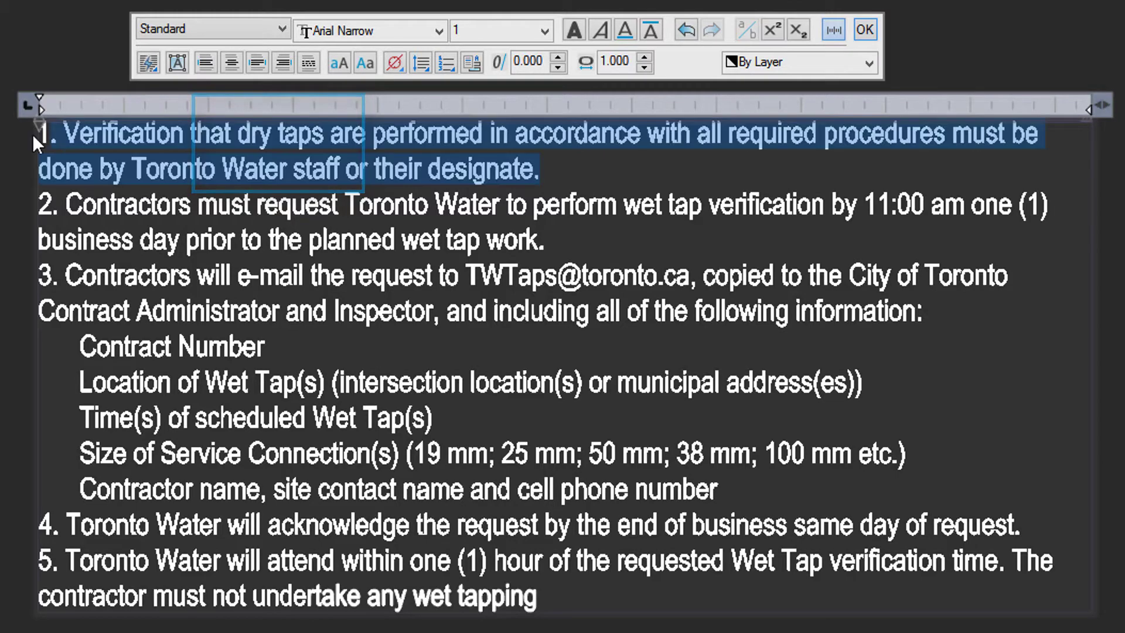
{"action": "left_click", "coordinate": [869, 62]}
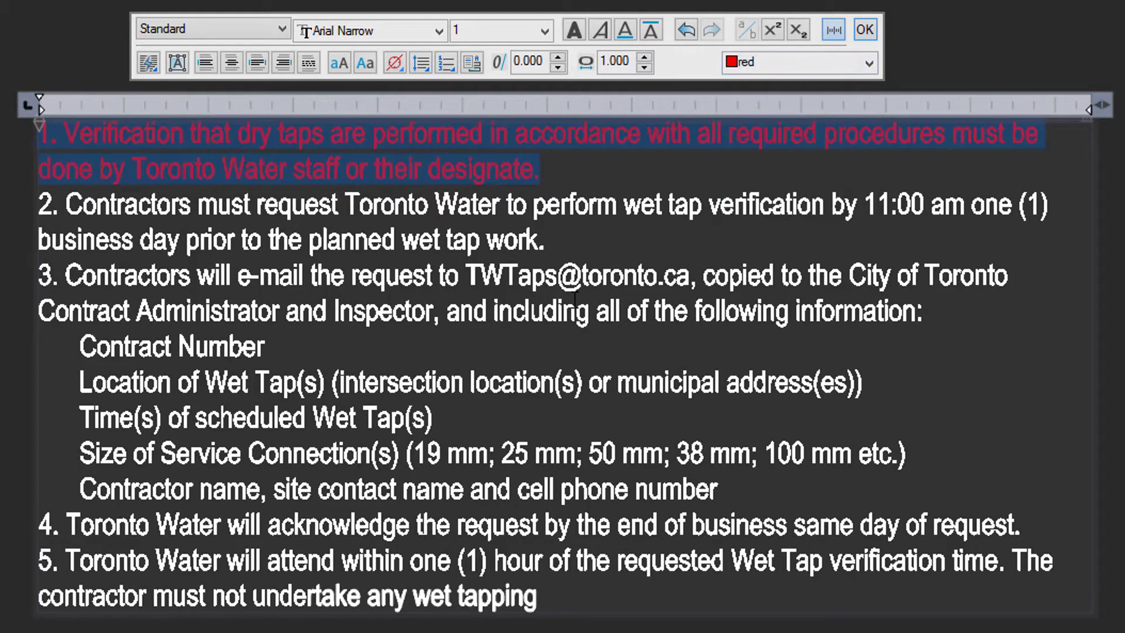
{"action": "left_click", "coordinate": [576, 248]}
{"action": "left_click_drag", "start_coordinate": [349, 206], "coordinate": [502, 208]}
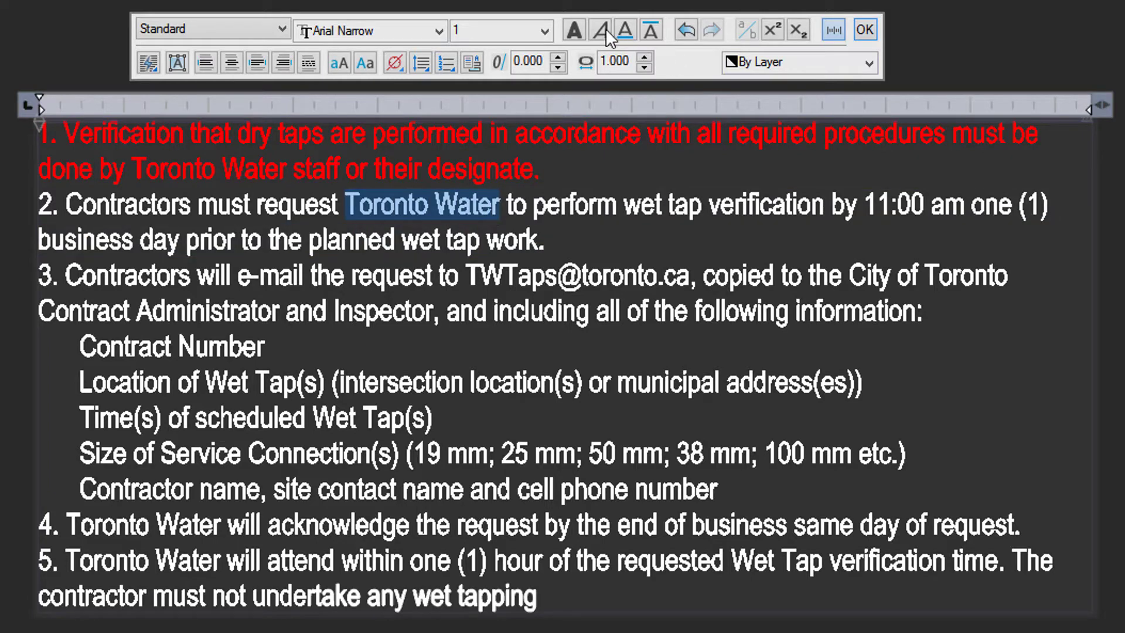
{"action": "left_click", "coordinate": [569, 30]}
{"action": "left_click_drag", "start_coordinate": [691, 275], "coordinate": [465, 275]}
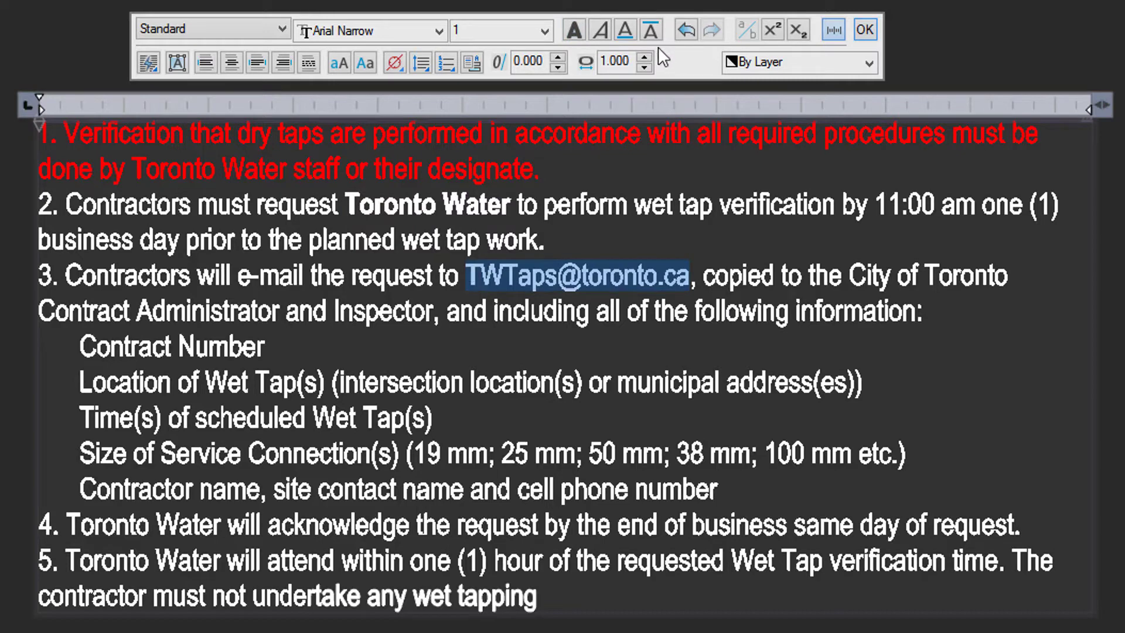
{"action": "left_click", "coordinate": [625, 30]}
{"action": "left_click_drag", "start_coordinate": [906, 454], "coordinate": [409, 454]}
{"action": "left_click", "coordinate": [773, 30]}
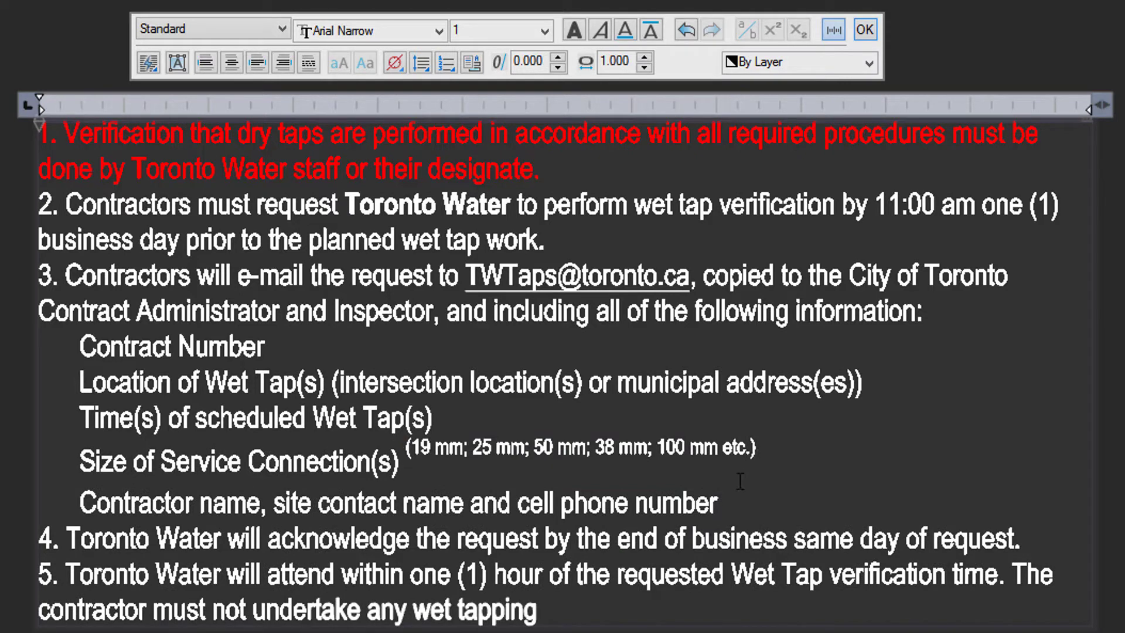
{"action": "left_click_drag", "start_coordinate": [544, 241], "coordinate": [38, 202]}
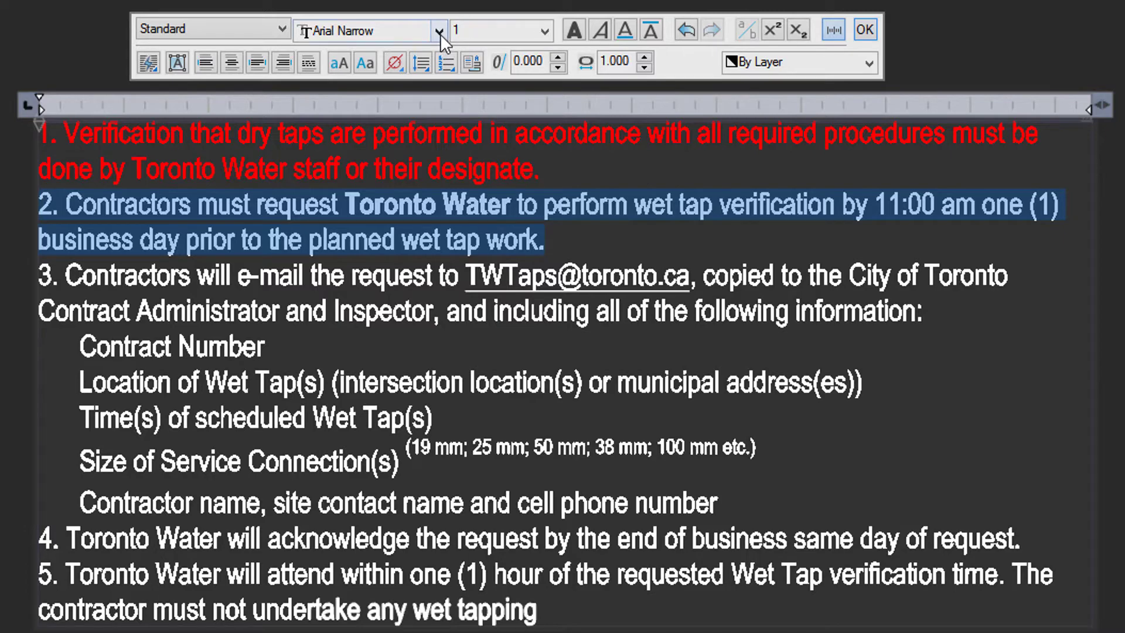
{"action": "left_click", "coordinate": [439, 31]}
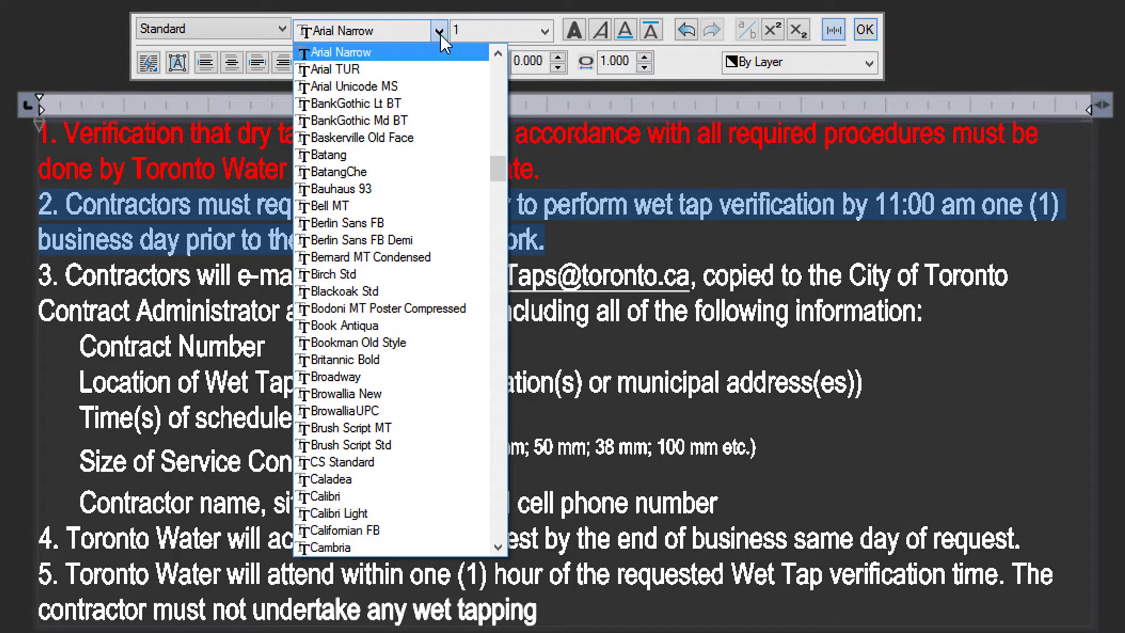
{"action": "left_click", "coordinate": [390, 377]}
{"action": "left_click", "coordinate": [392, 414]}
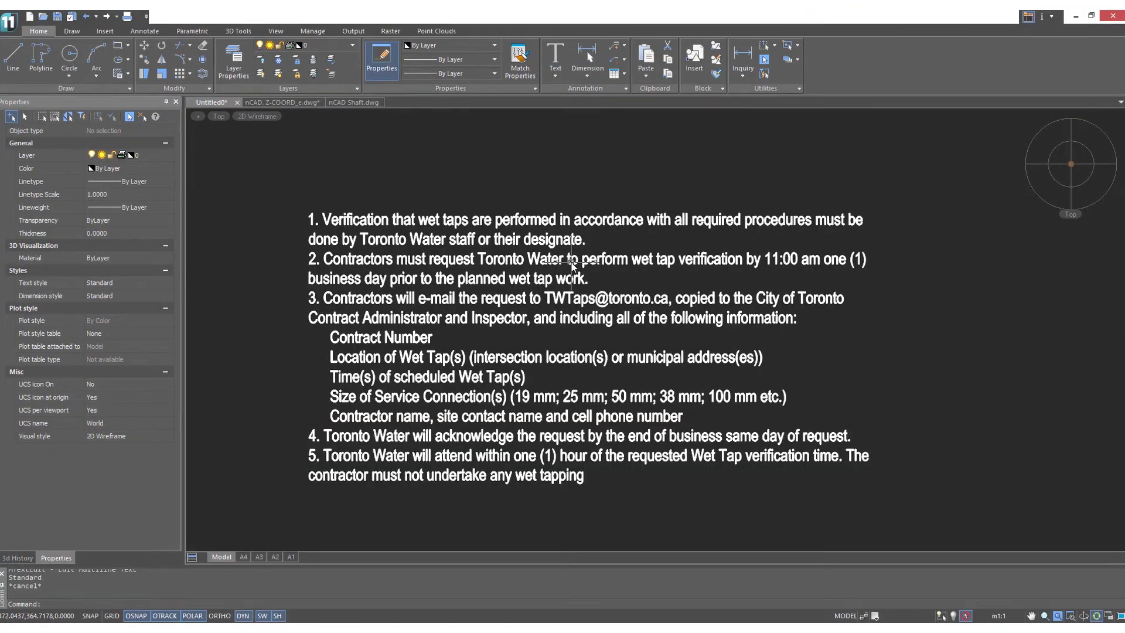
{"action": "double_click", "coordinate": [573, 264]}
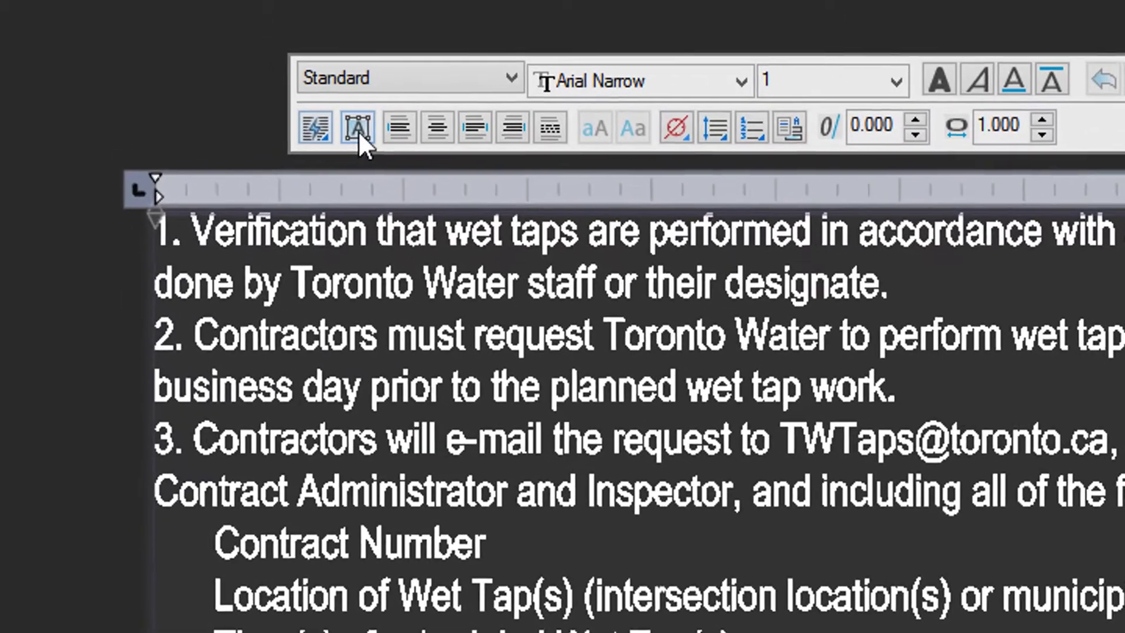
Try Centre middle and Right bottom justification, then set the block back to Left top
{"action": "left_click", "coordinate": [358, 130]}
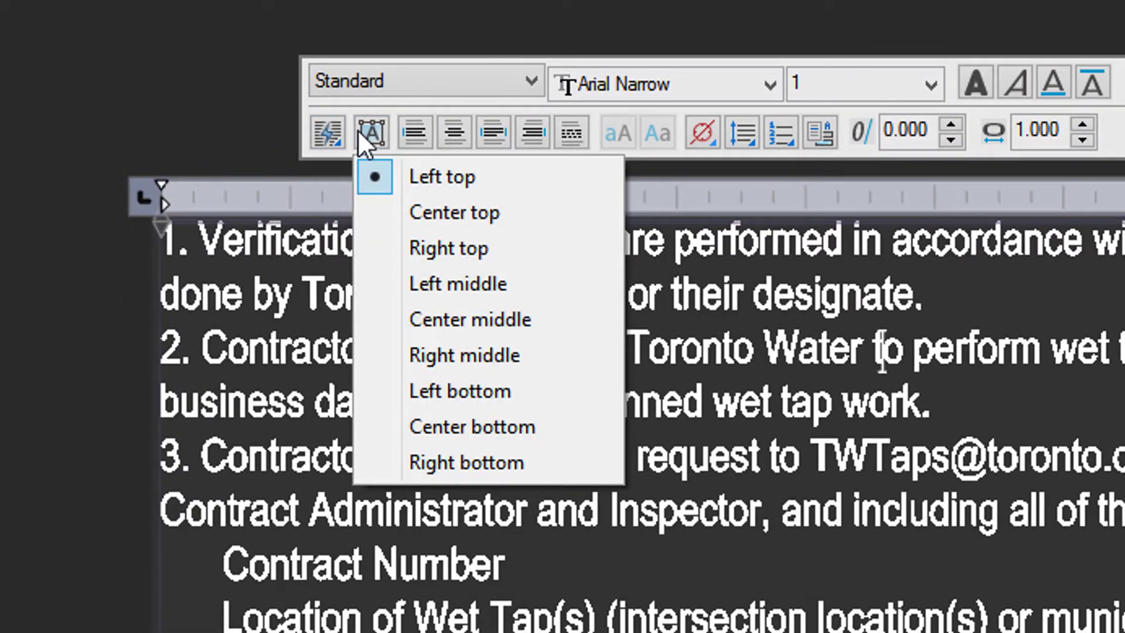
{"action": "left_click", "coordinate": [472, 318]}
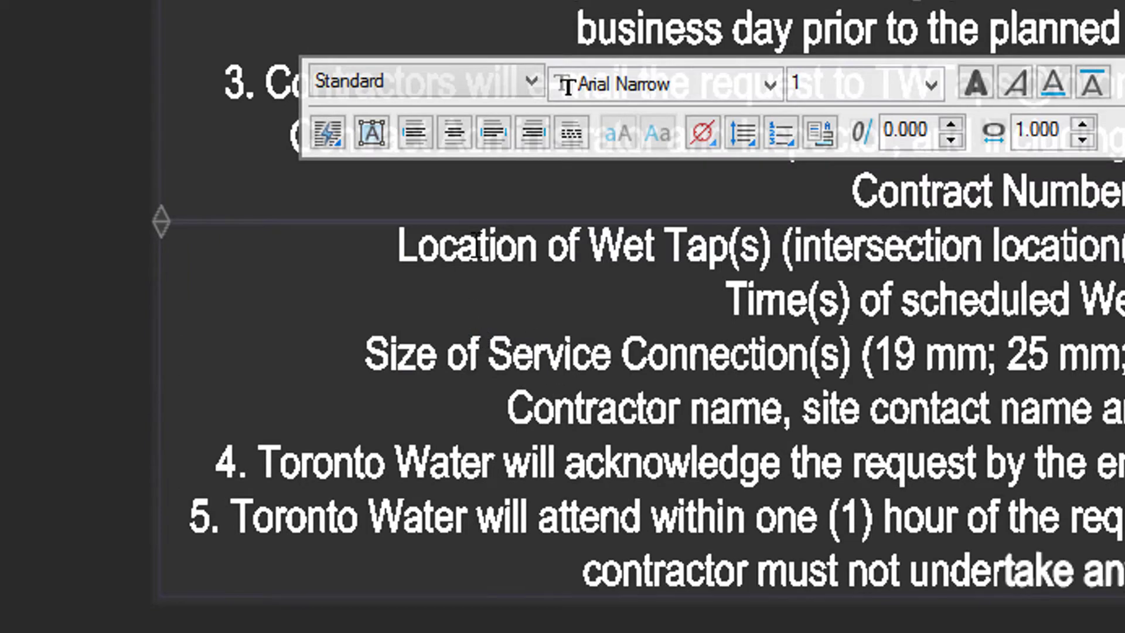
{"action": "left_click", "coordinate": [371, 139]}
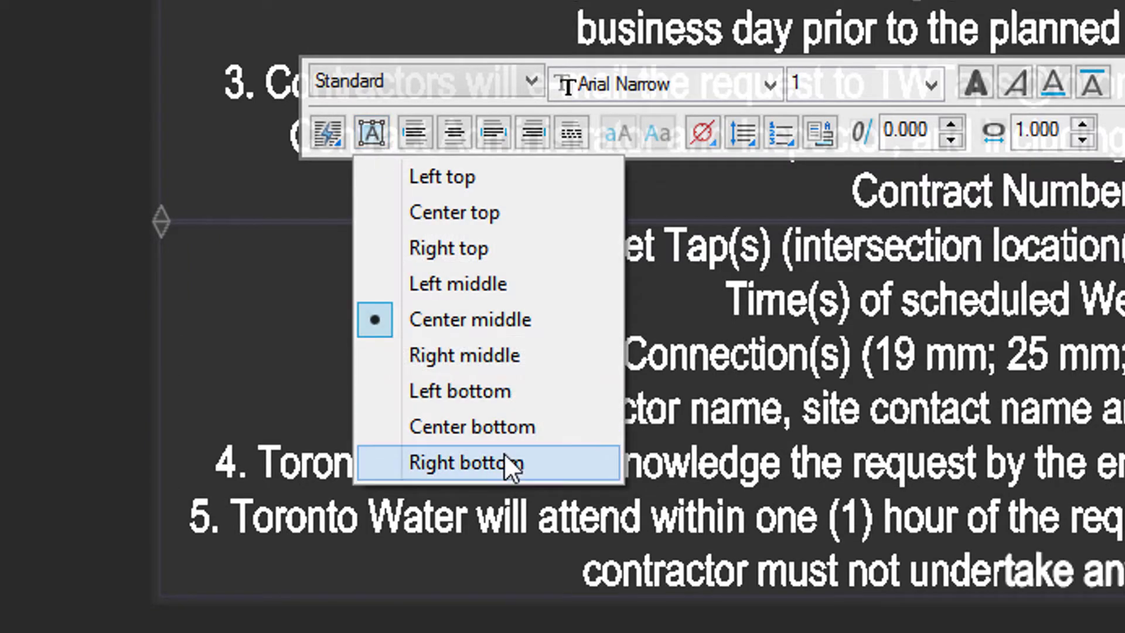
{"action": "left_click", "coordinate": [502, 460]}
{"action": "left_click", "coordinate": [372, 133]}
{"action": "left_click", "coordinate": [384, 177]}
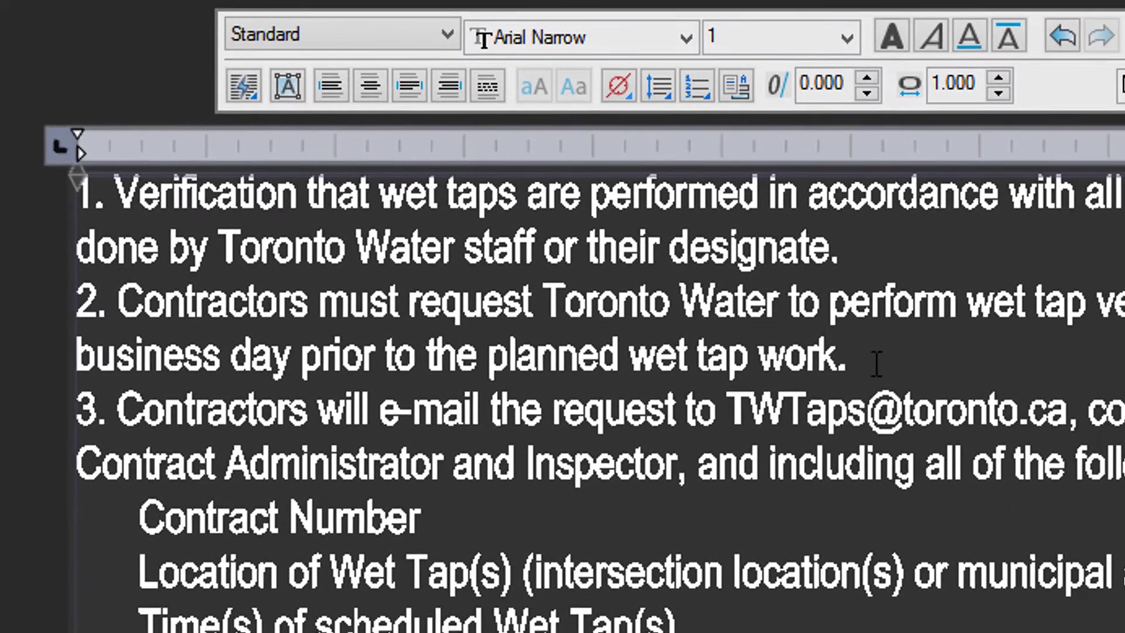
Try right and centre alignment on notes 1 and 2, then leave them left-aligned
{"action": "left_click_drag", "start_coordinate": [990, 385], "coordinate": [121, 220]}
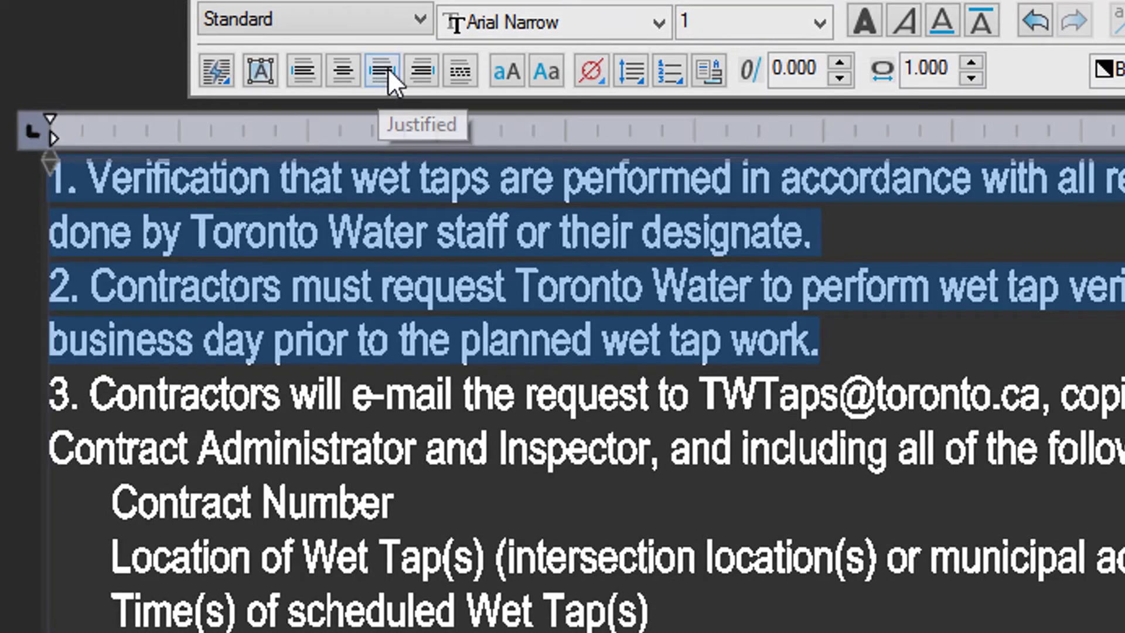
{"action": "left_click", "coordinate": [421, 72]}
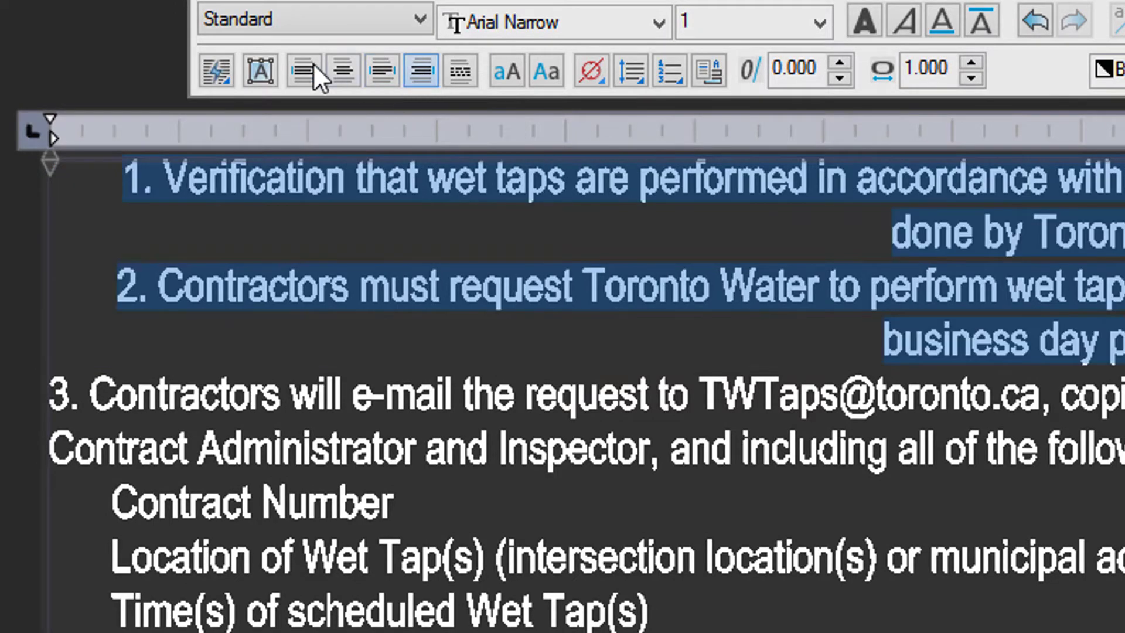
{"action": "left_click", "coordinate": [339, 62]}
{"action": "left_click", "coordinate": [297, 61]}
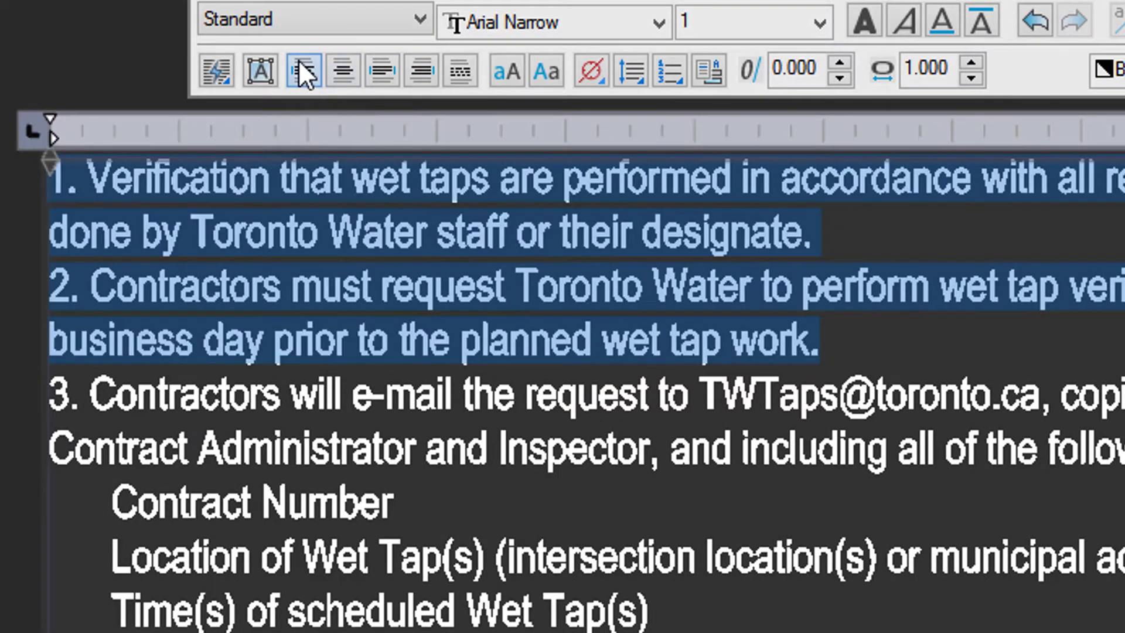
Convert notes 1 and 2 to uppercase and bullet the information lines under note 3
{"action": "left_click", "coordinate": [503, 69]}
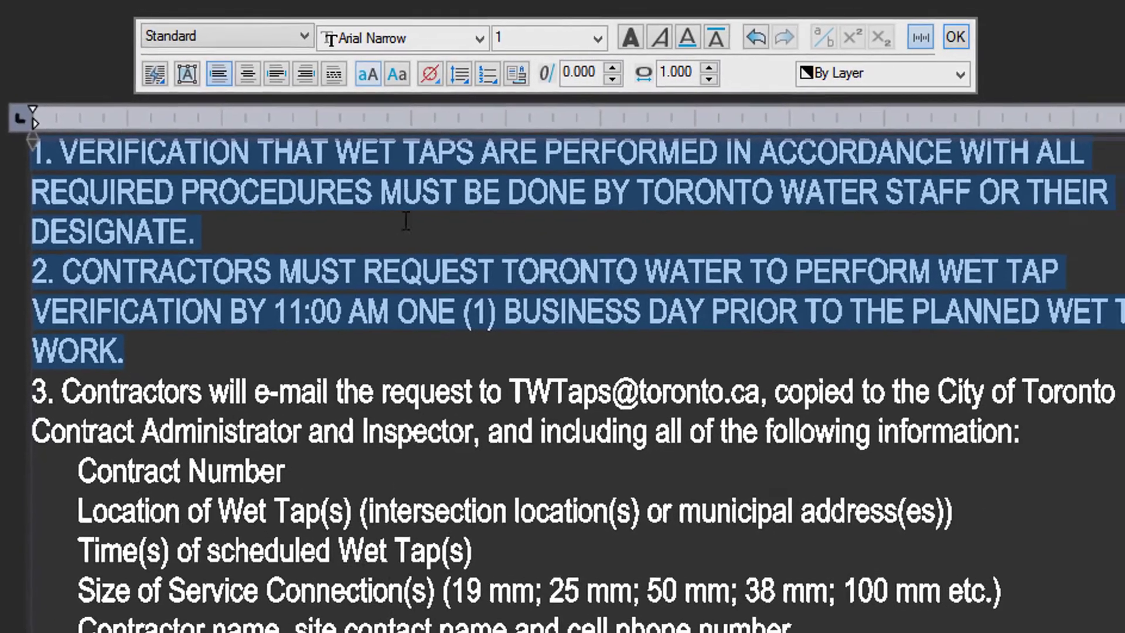
{"action": "left_click", "coordinate": [245, 536]}
{"action": "left_click_drag", "start_coordinate": [245, 536], "coordinate": [244, 627]}
{"action": "left_click_drag", "start_coordinate": [203, 586], "coordinate": [199, 599]}
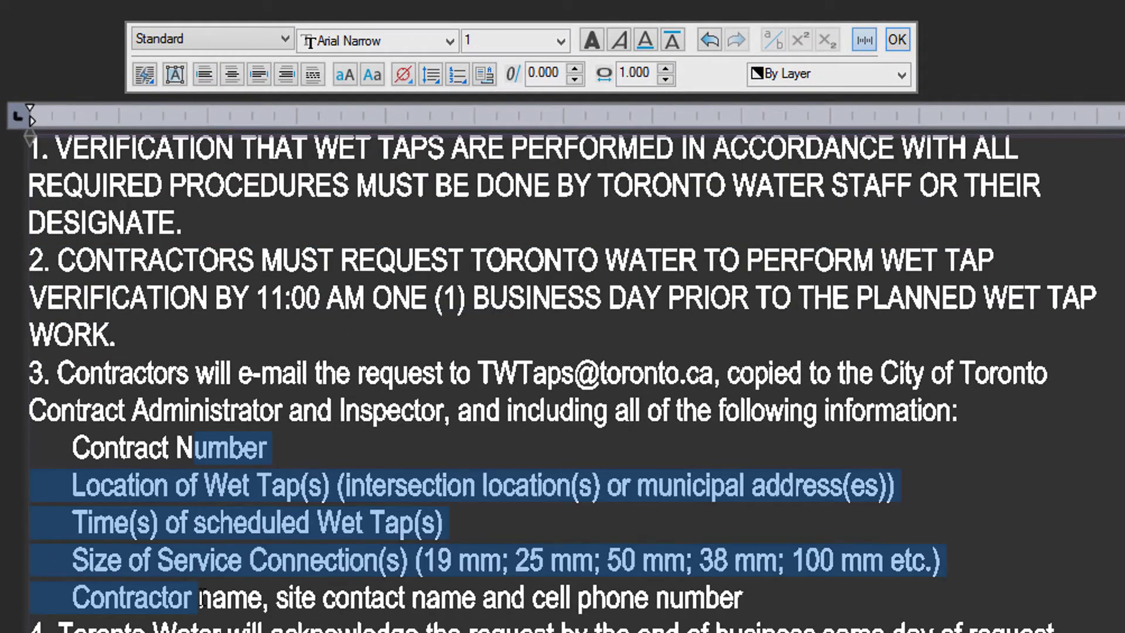
{"action": "left_click", "coordinate": [465, 76]}
{"action": "left_click", "coordinate": [528, 173]}
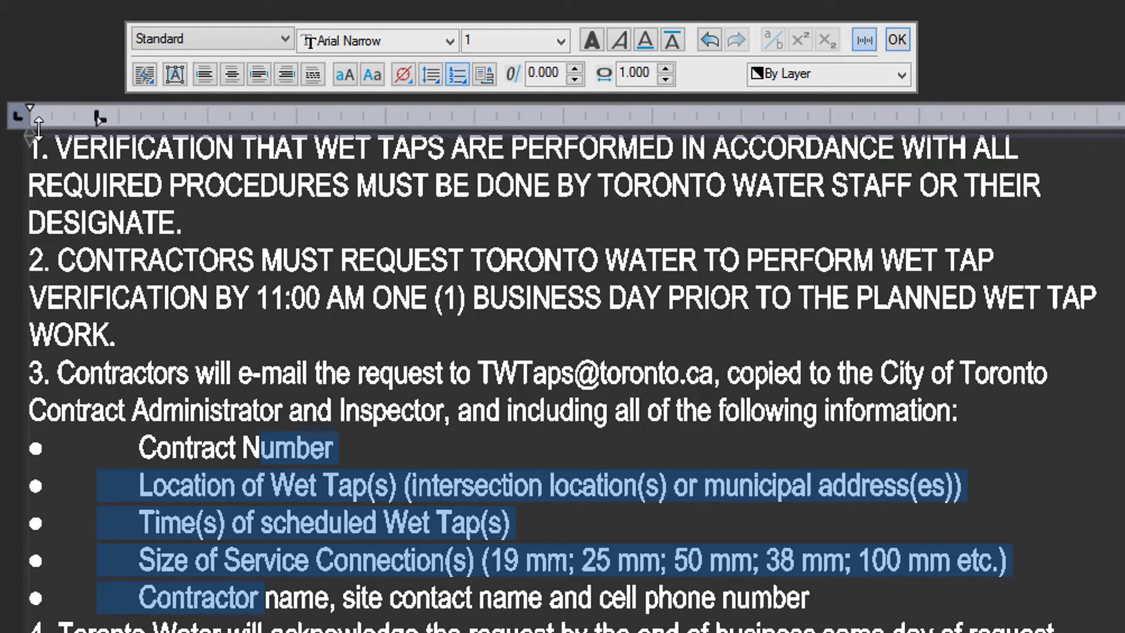
Indent note 3's lines as a lowercase lettered list a.–d. and add a blank line after note 2
{"action": "left_click_drag", "start_coordinate": [33, 105], "coordinate": [123, 98]}
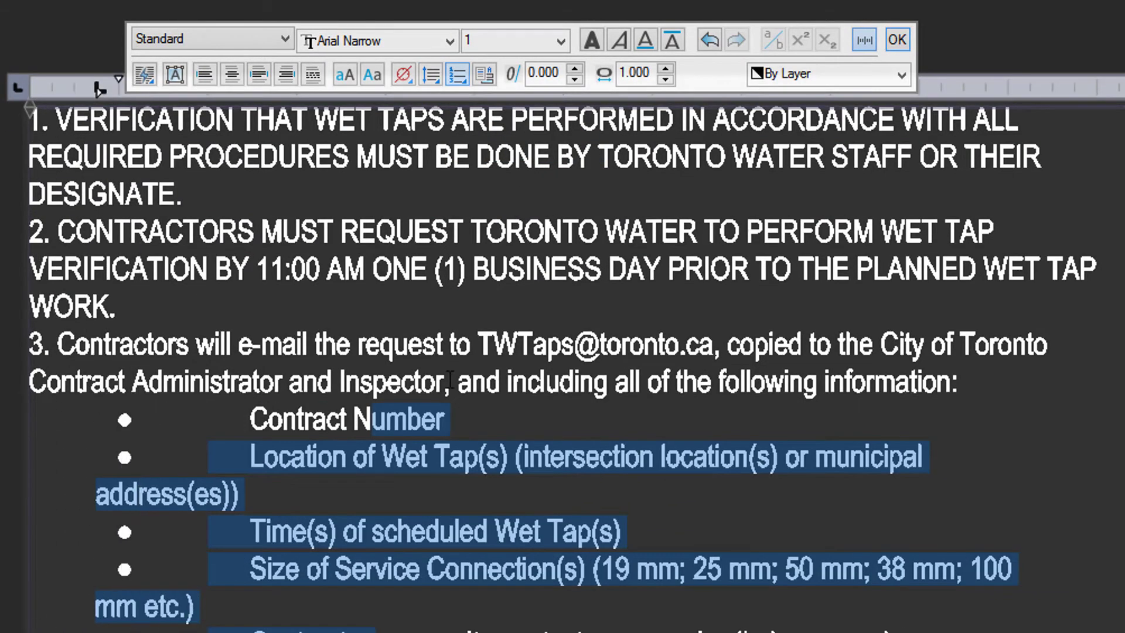
{"action": "left_click", "coordinate": [136, 420]}
{"action": "left_click_drag", "start_coordinate": [394, 411], "coordinate": [389, 629]}
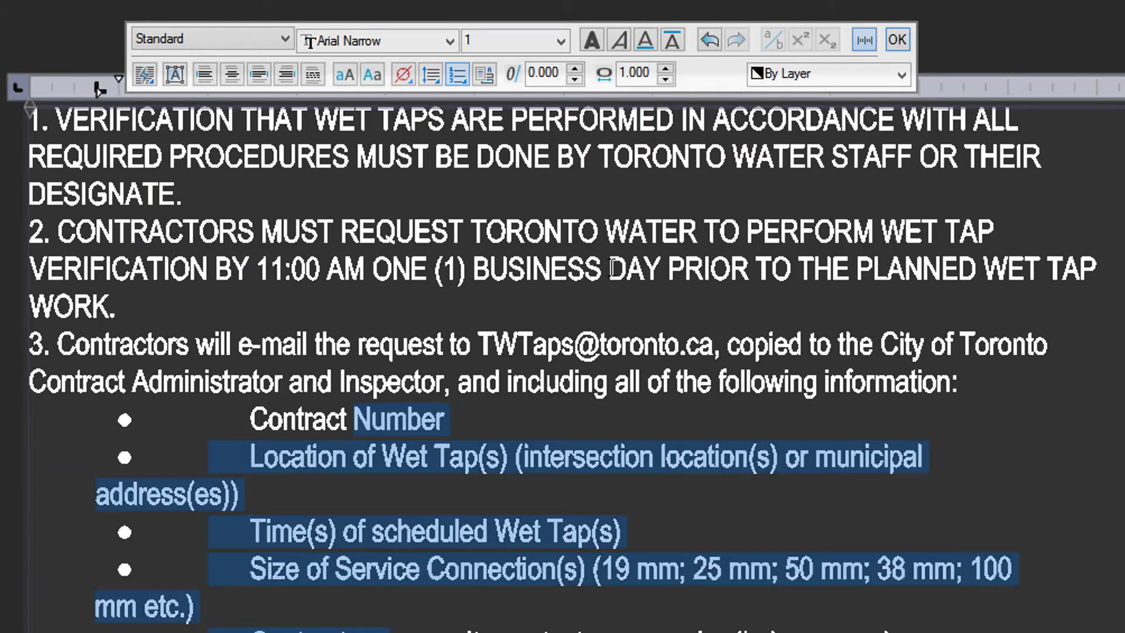
{"action": "left_click", "coordinate": [462, 76]}
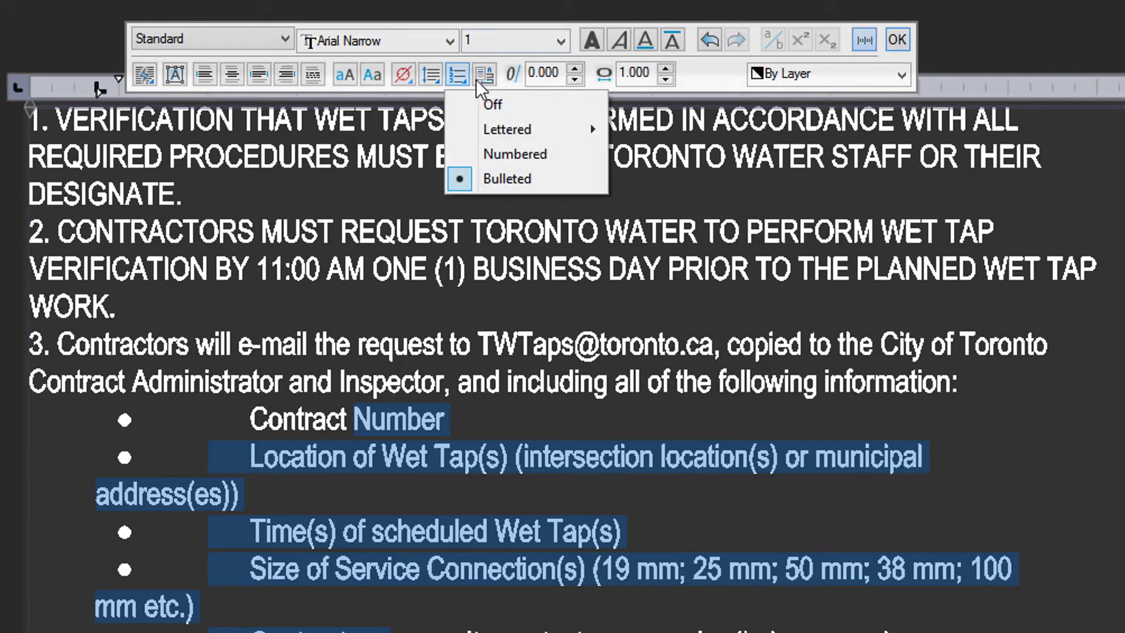
{"action": "mouse_move", "coordinate": [507, 130]}
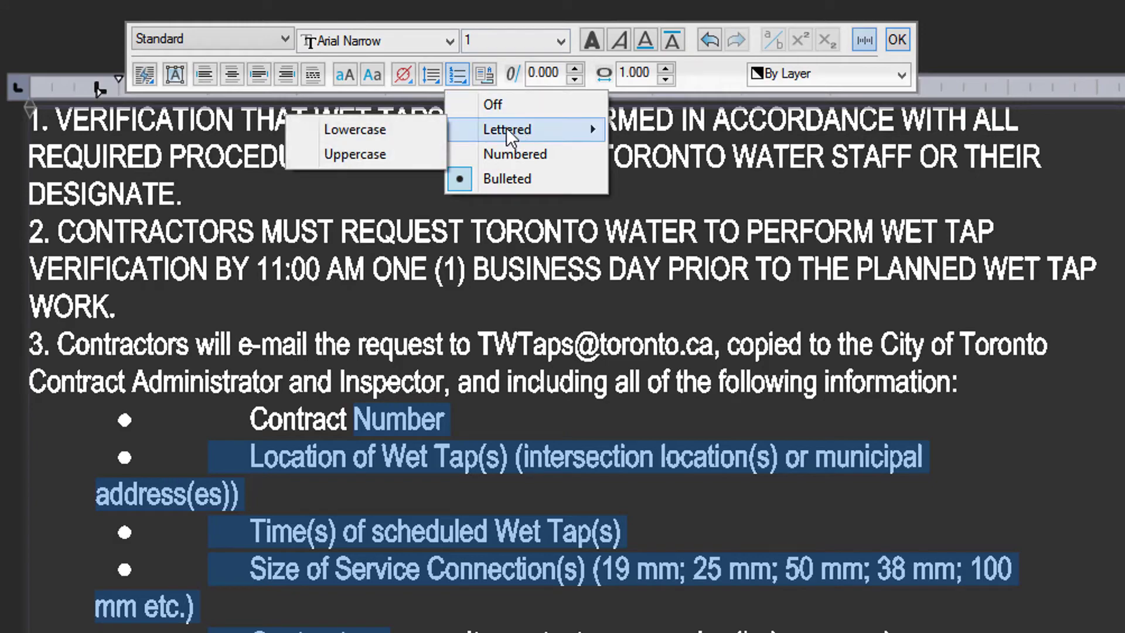
{"action": "left_click", "coordinate": [380, 129]}
{"action": "left_click", "coordinate": [442, 305]}
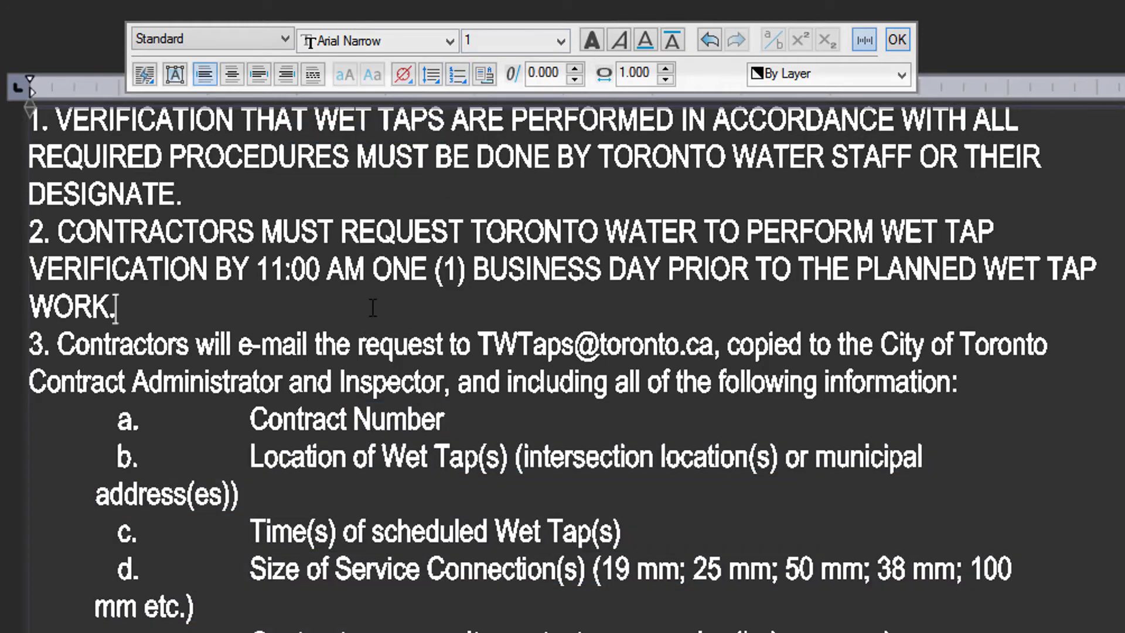
{"action": "key", "text": "Return"}
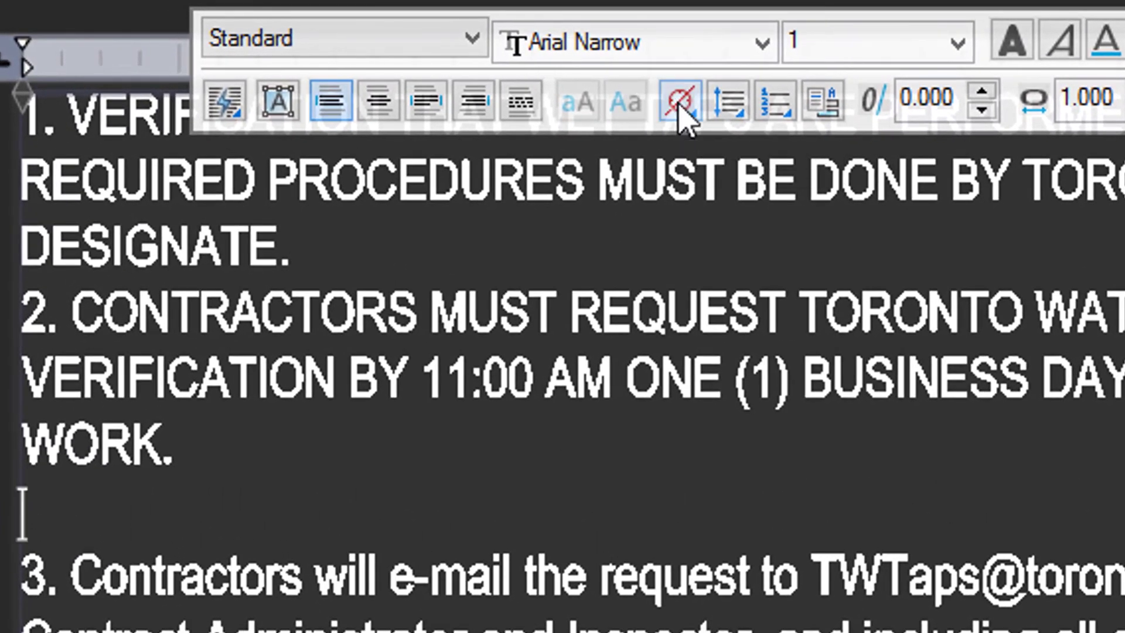
Insert degree, omega and squared symbols on the blank line, then browse Character Map fonts toward Wingdings 2
{"action": "left_click", "coordinate": [680, 103]}
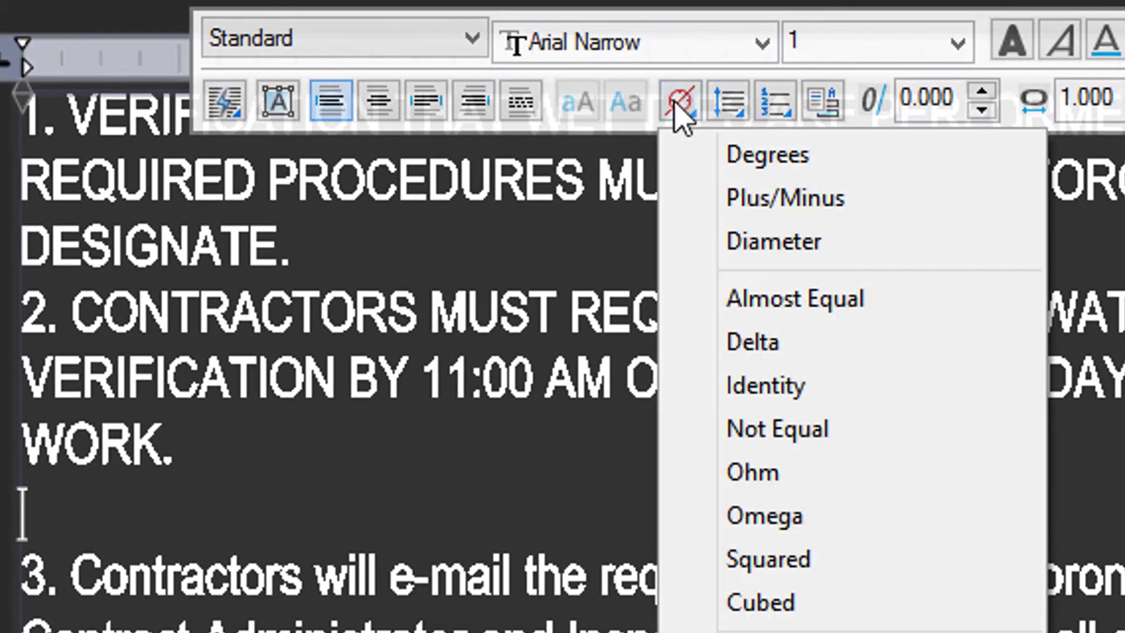
{"action": "left_click", "coordinate": [726, 155]}
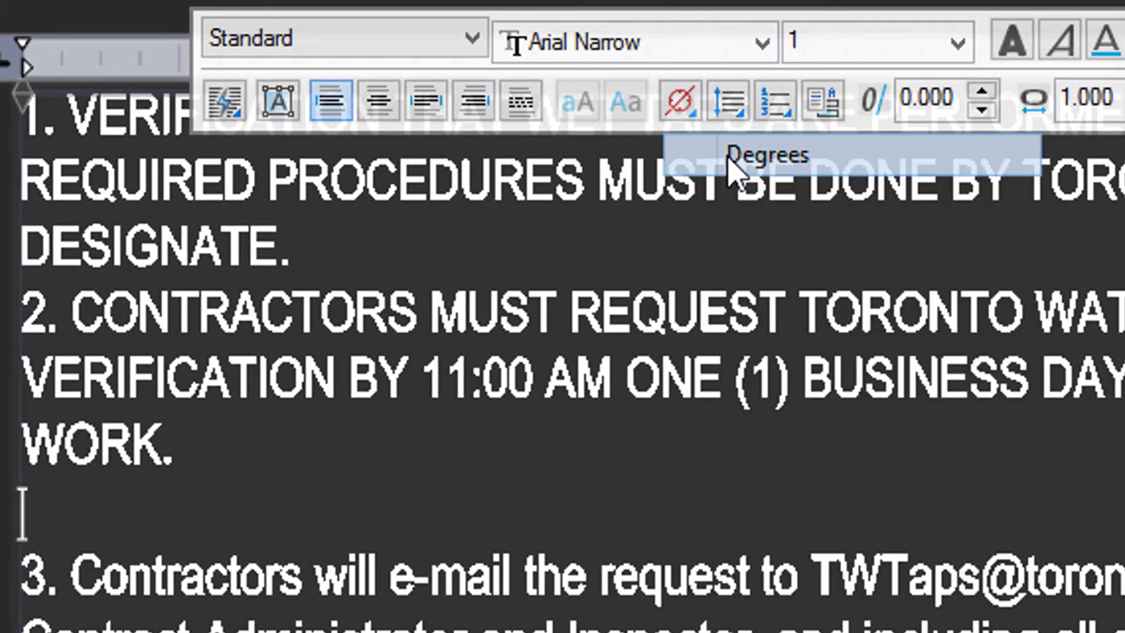
{"action": "left_click", "coordinate": [681, 103]}
{"action": "left_click", "coordinate": [688, 342]}
{"action": "left_click", "coordinate": [691, 99]}
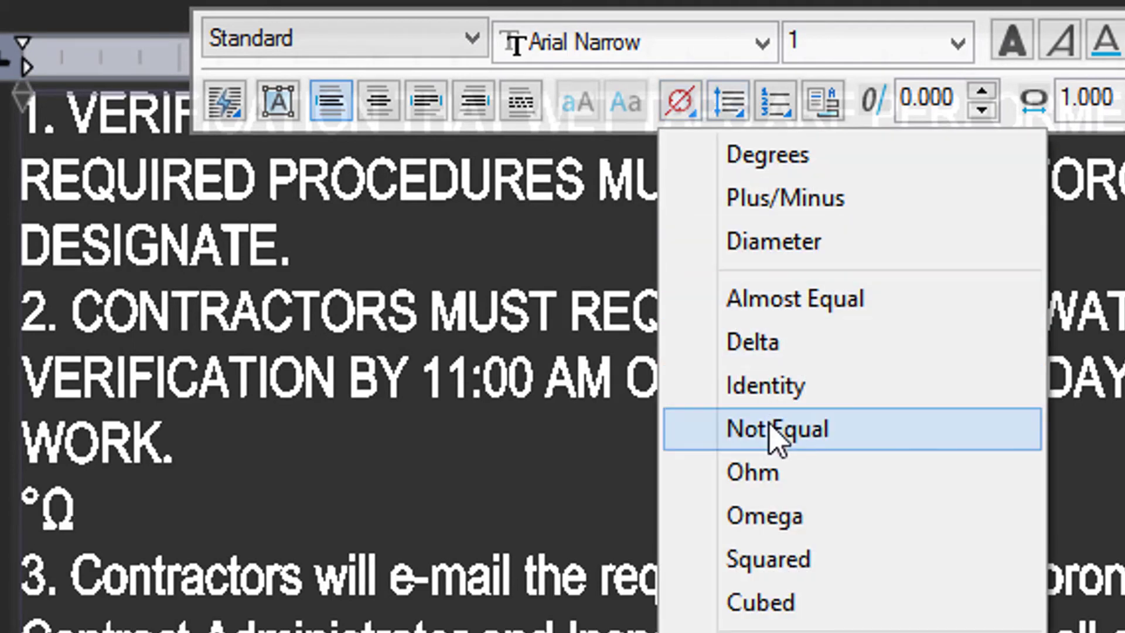
{"action": "left_click", "coordinate": [767, 560]}
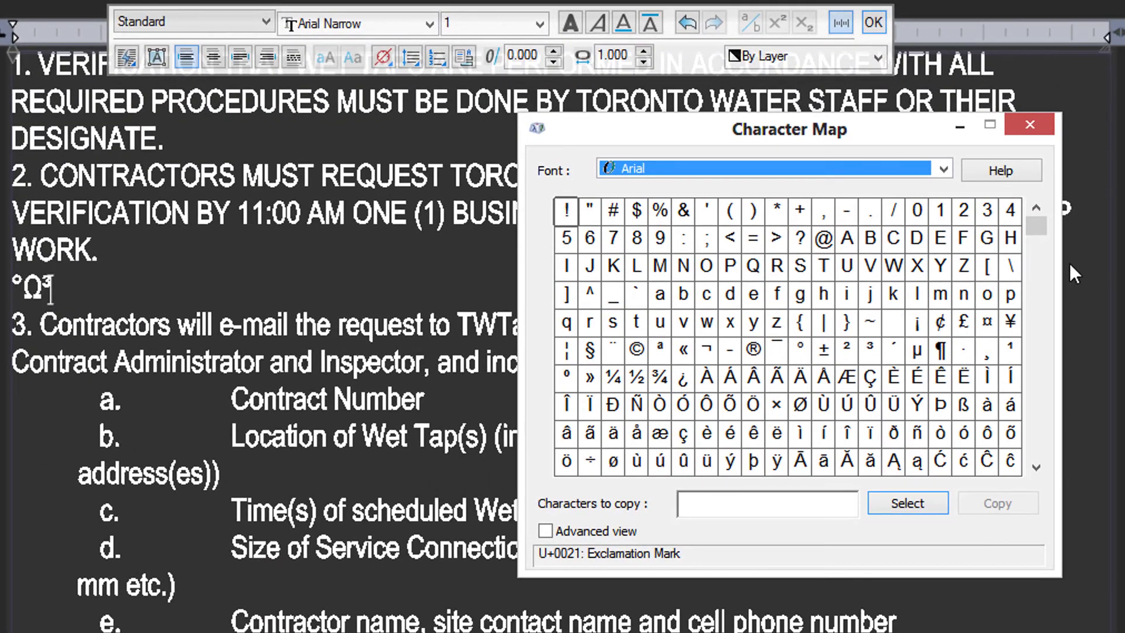
{"action": "left_click", "coordinate": [943, 168]}
{"action": "left_click_drag", "start_coordinate": [944, 248], "coordinate": [945, 592]}
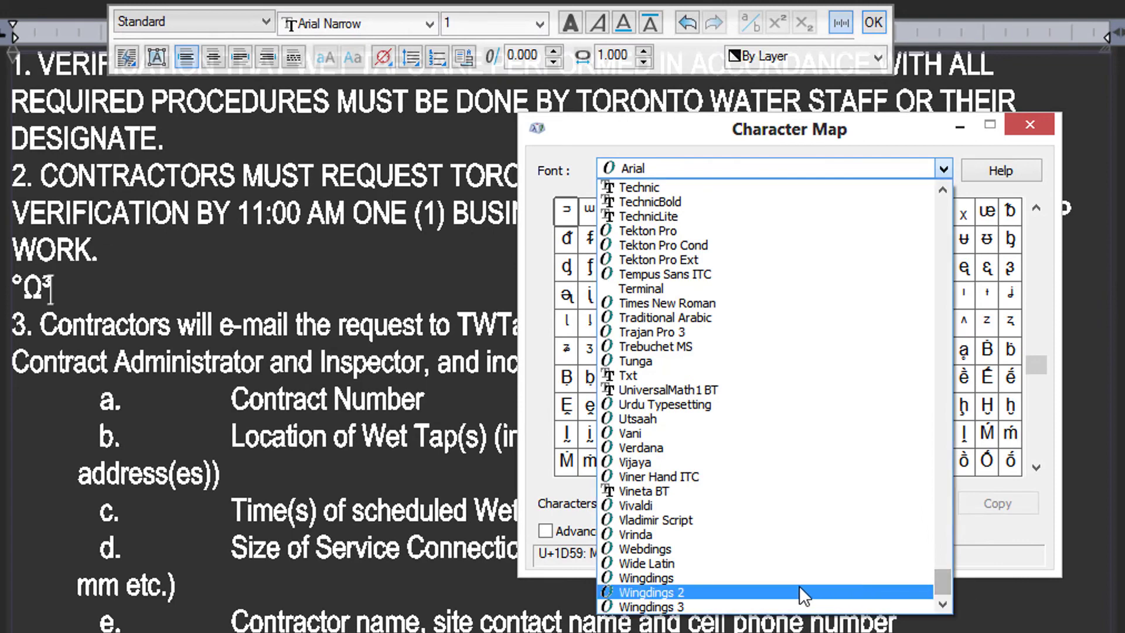